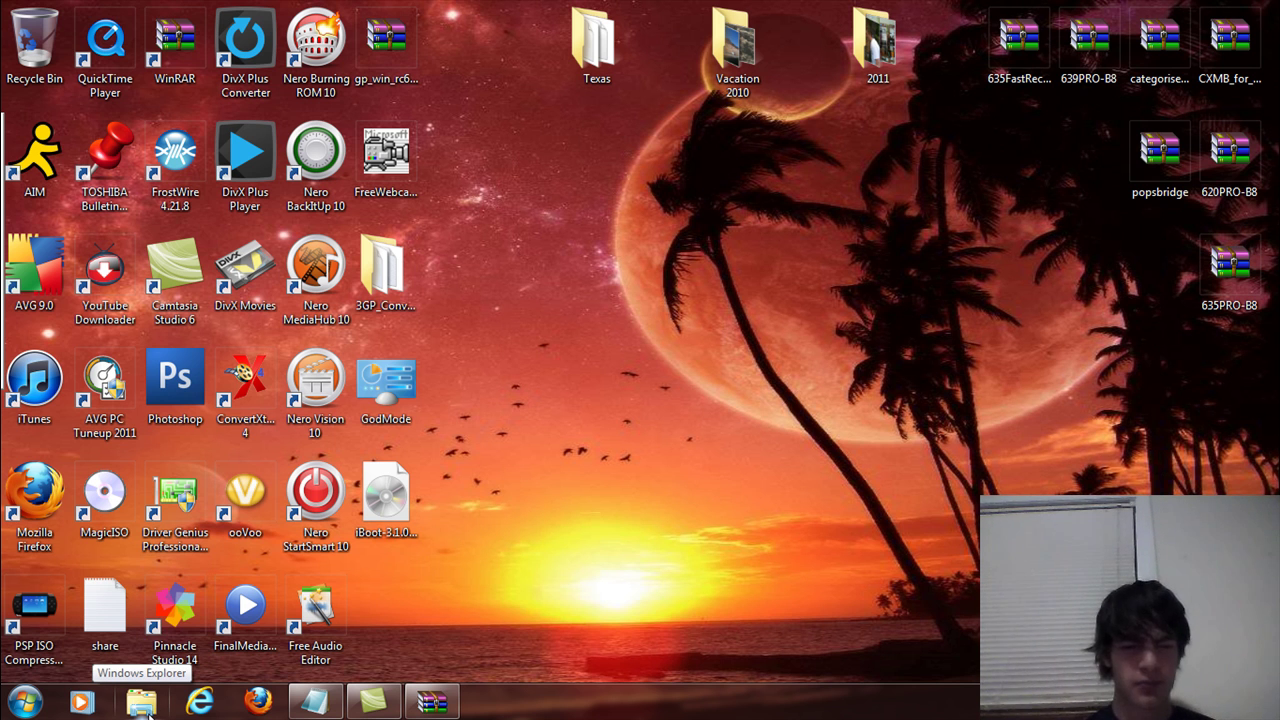
Show the contents of Removable Disk (G:) in a file window
click(142, 703)
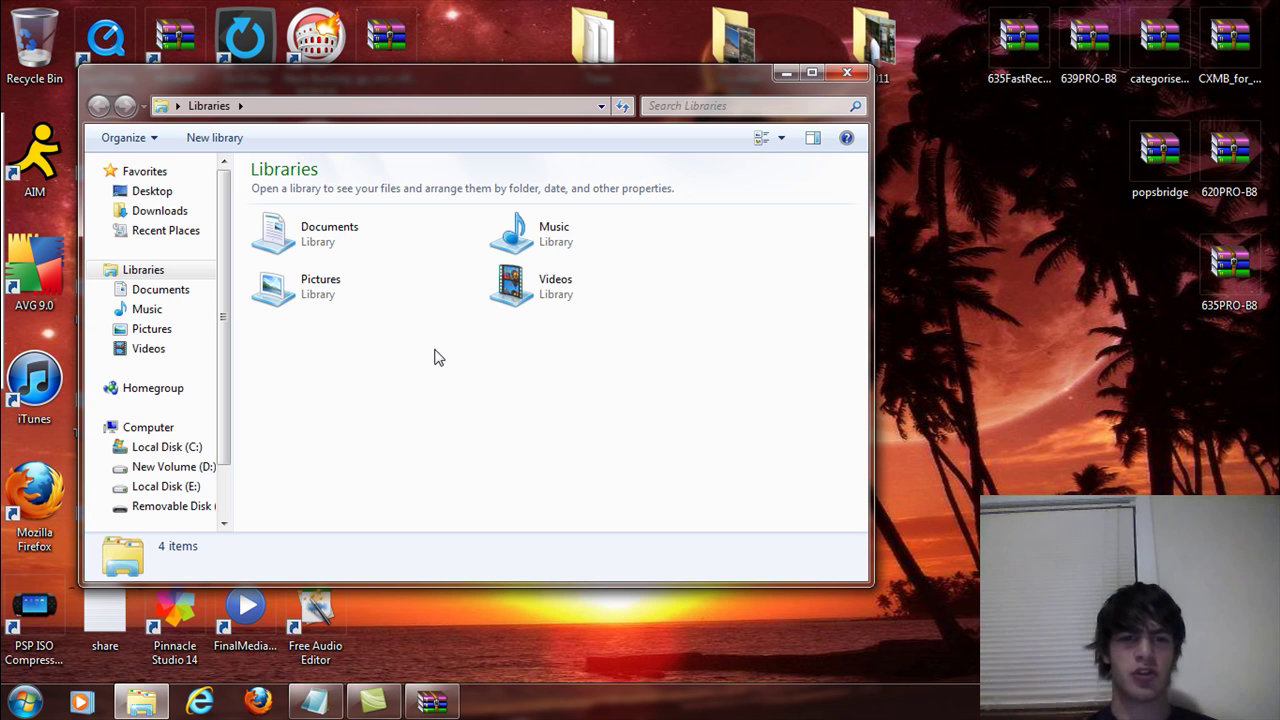
click(851, 73)
click(22, 703)
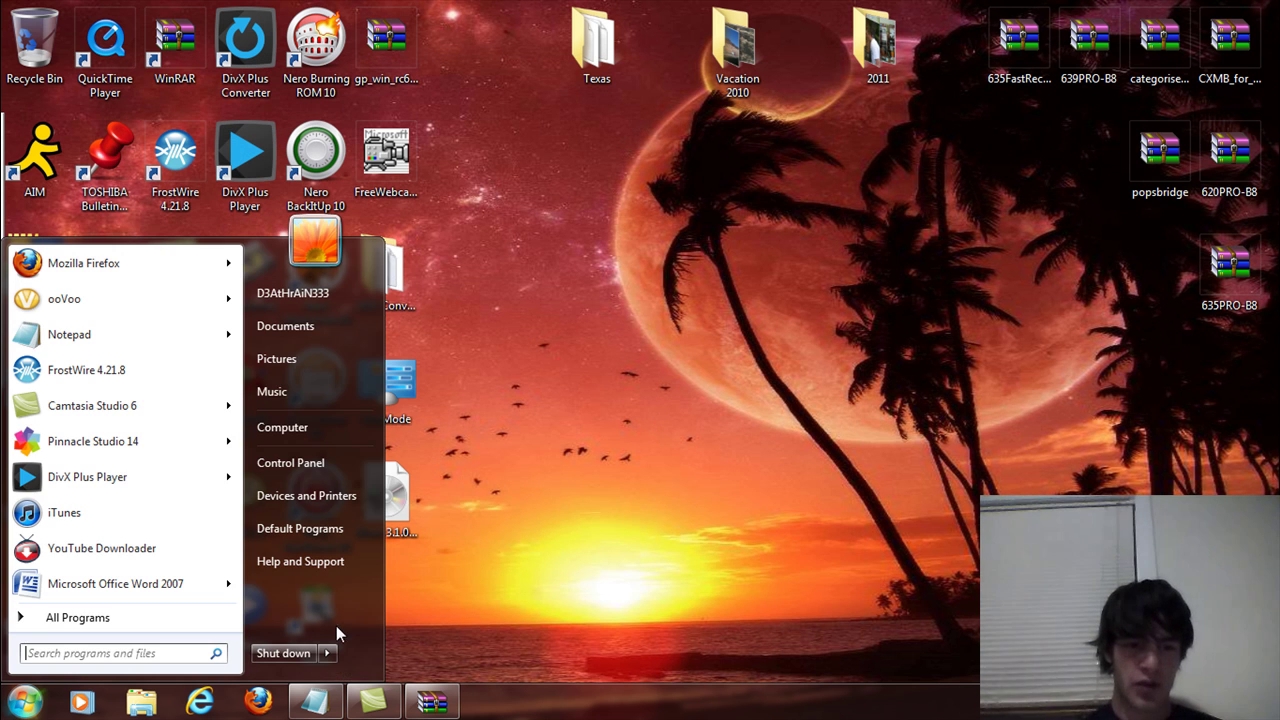
click(332, 430)
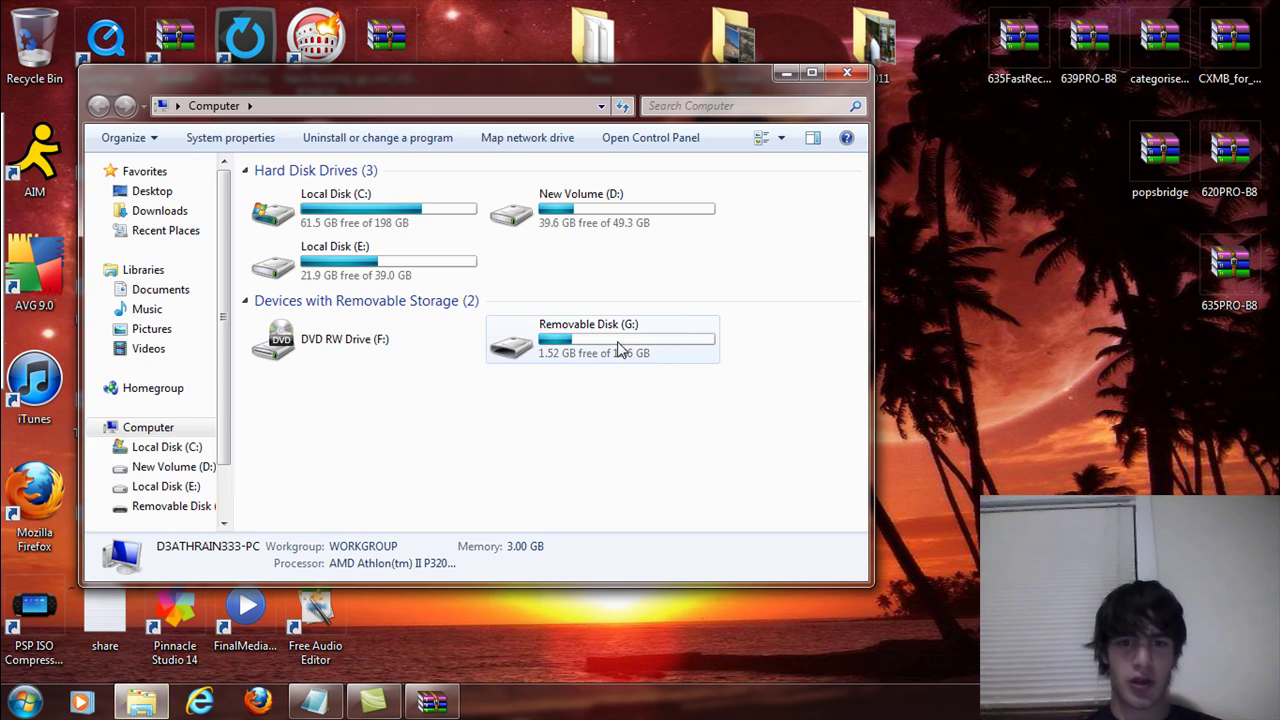
double_click(600, 349)
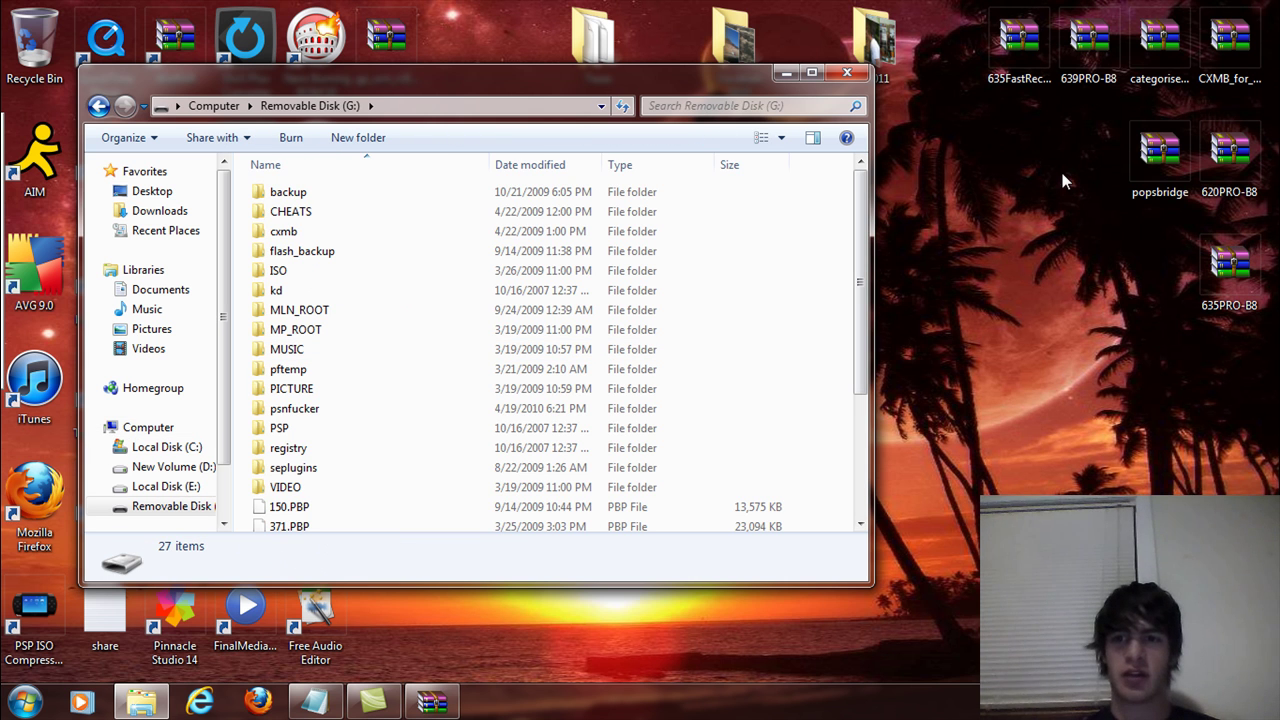
Open the popsbridge archive from the desktop and read the install instructions in its readme.txt
click(1157, 144)
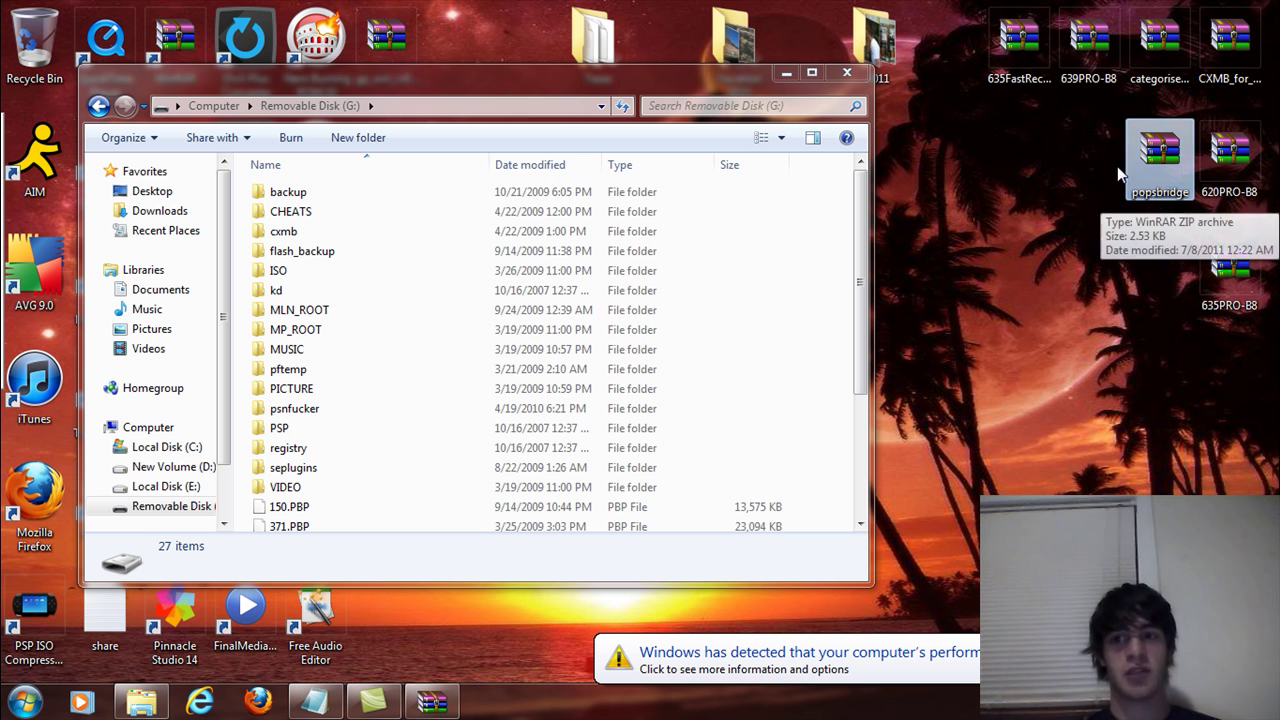
double_click(1155, 166)
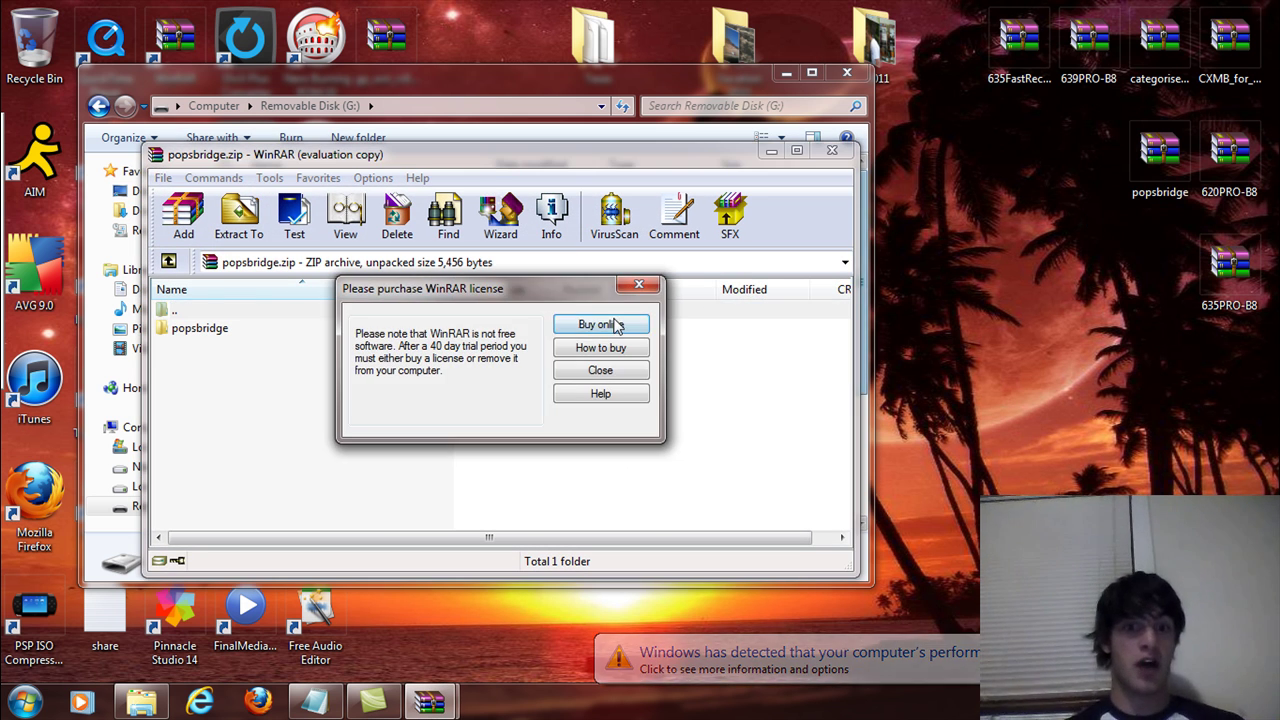
click(600, 370)
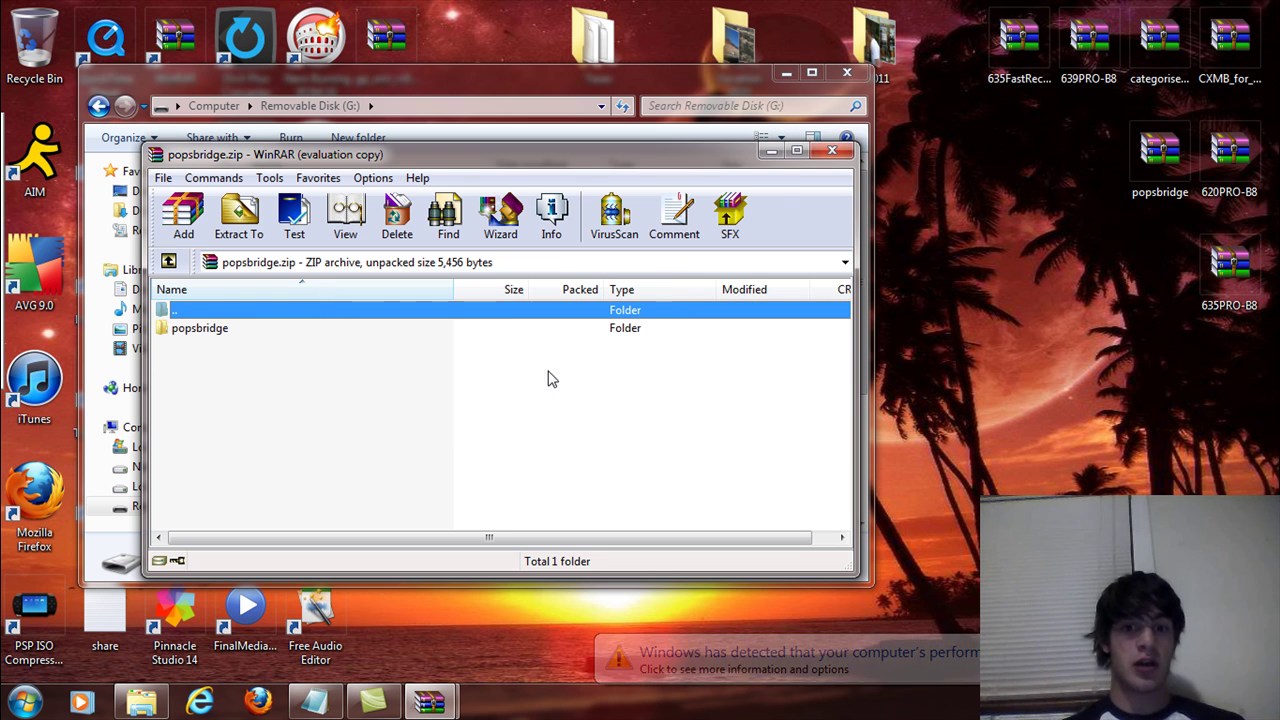
double_click(199, 328)
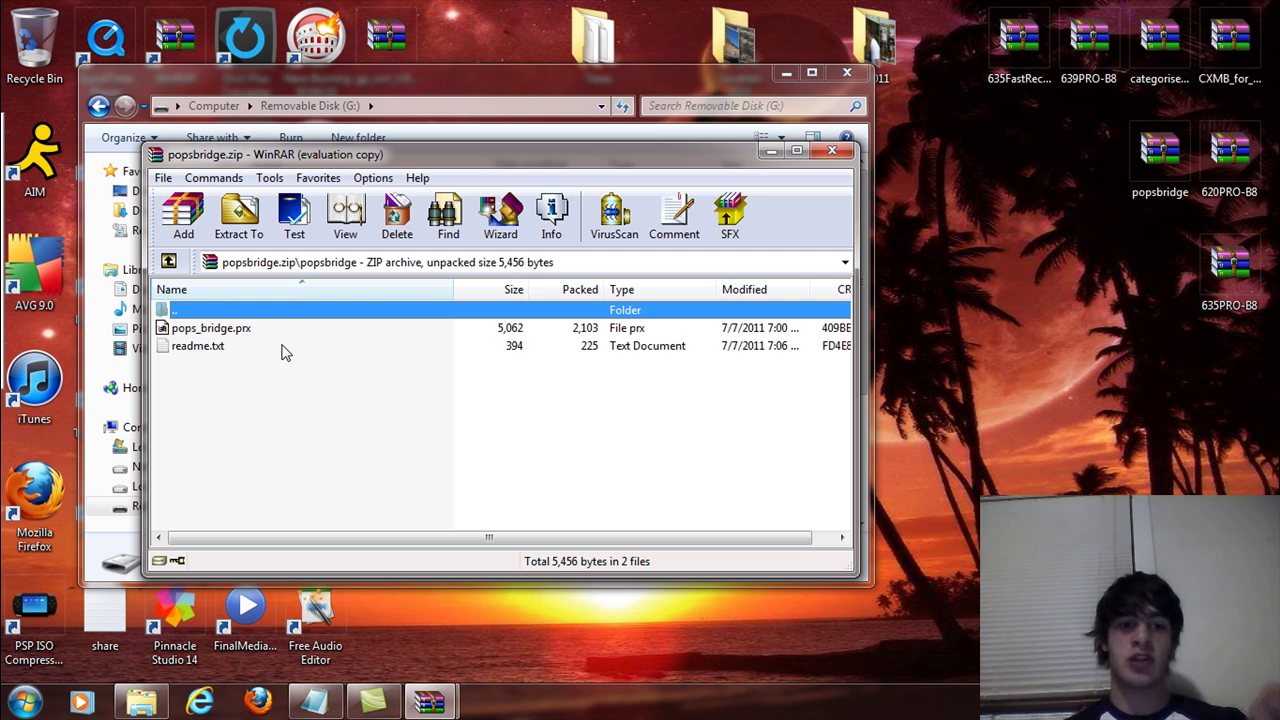
double_click(230, 348)
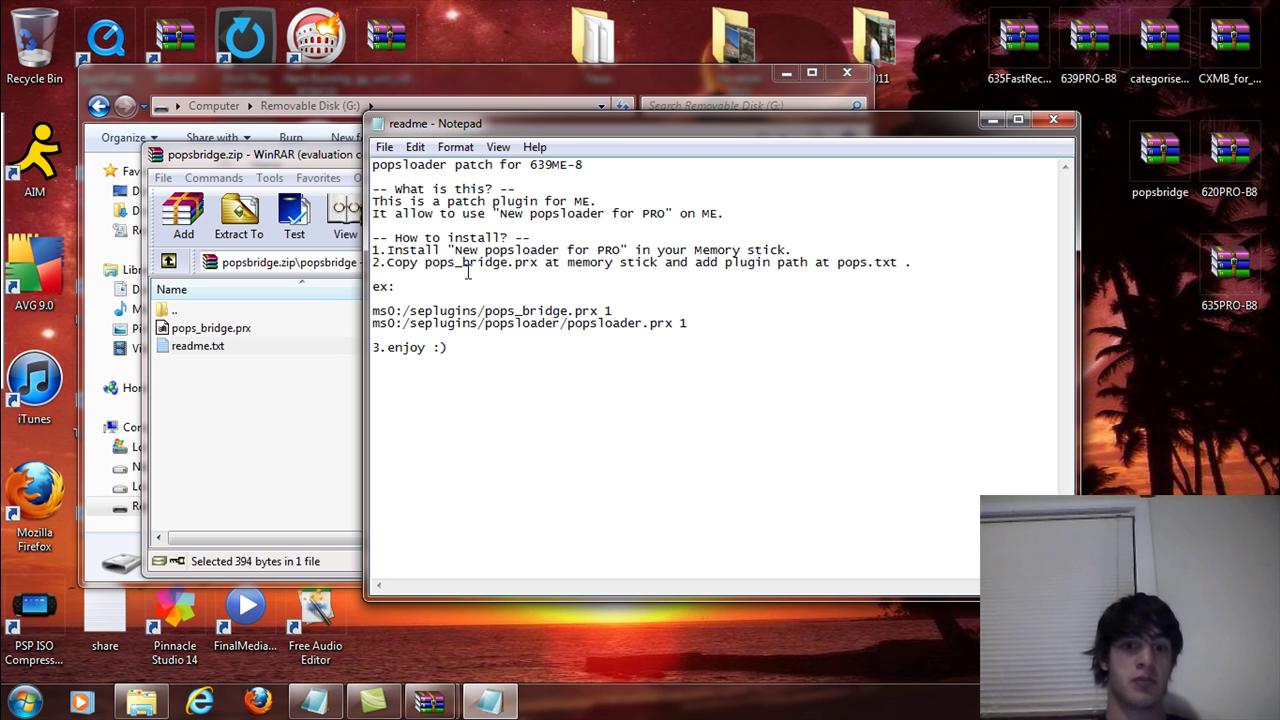
click(993, 121)
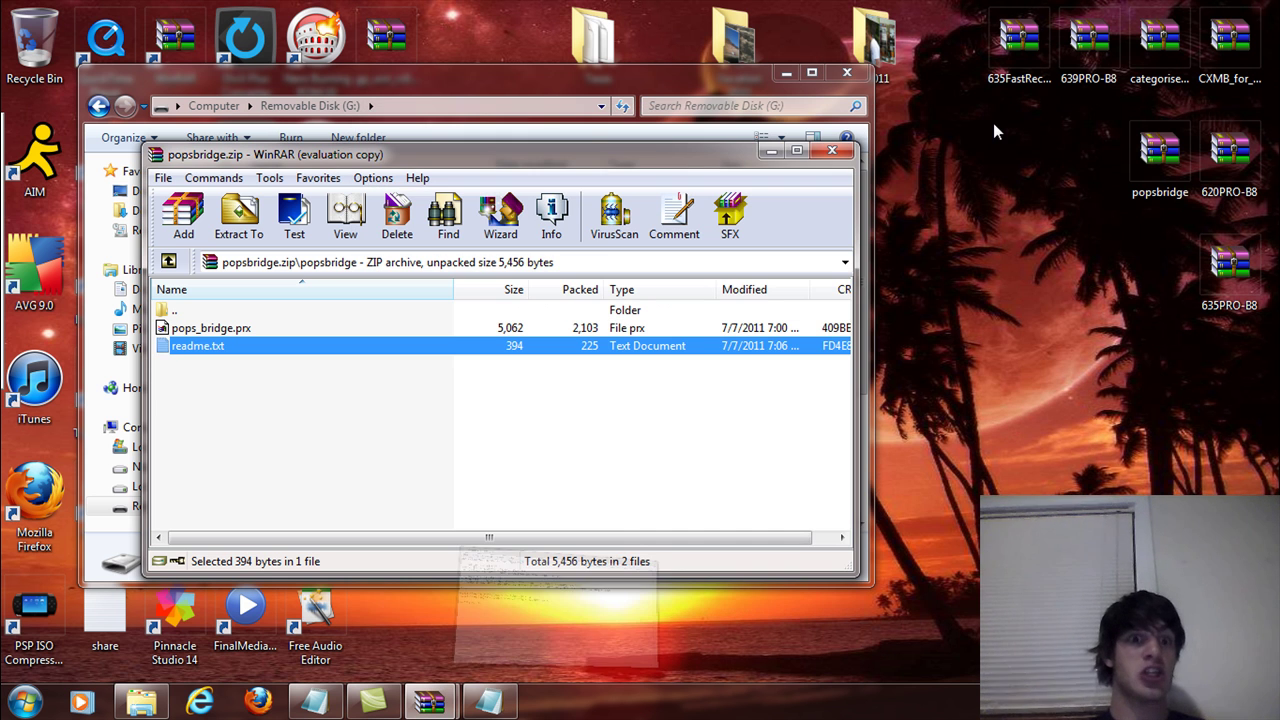
Copy pops_bridge.prx from the popsbridge archive into the seplugins folder on Removable Disk (G:)
click(454, 77)
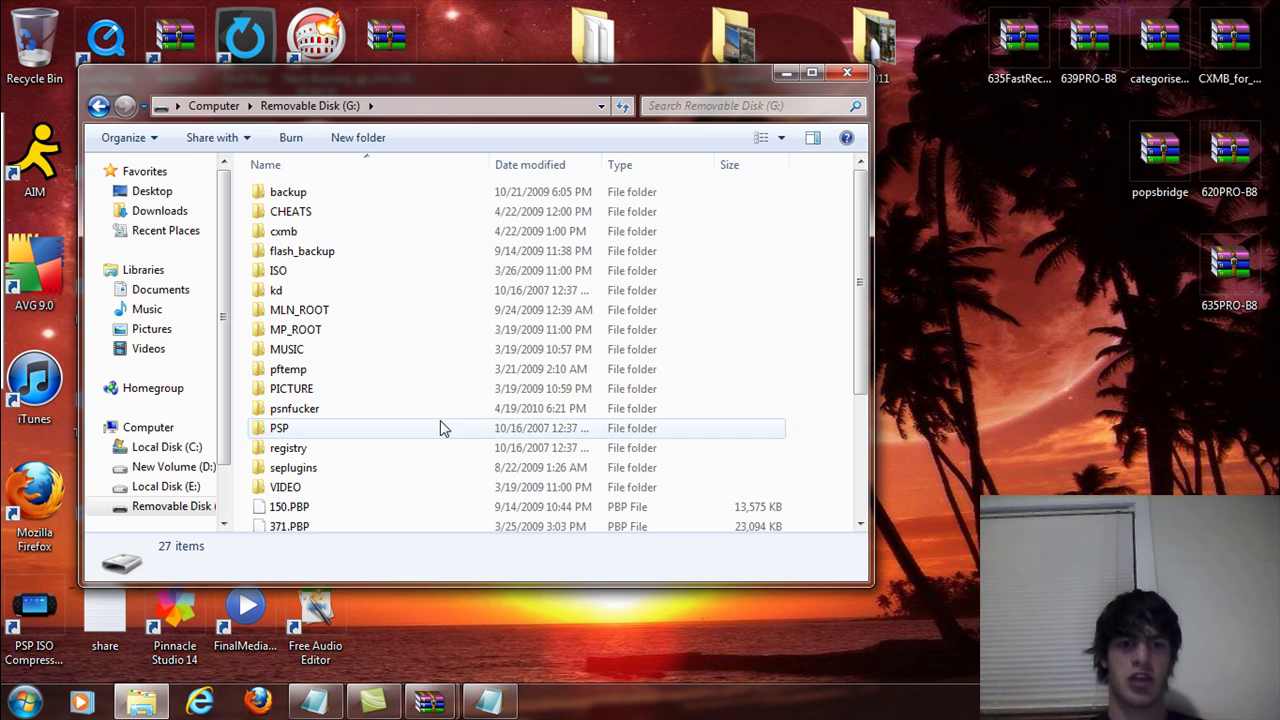
double_click(329, 480)
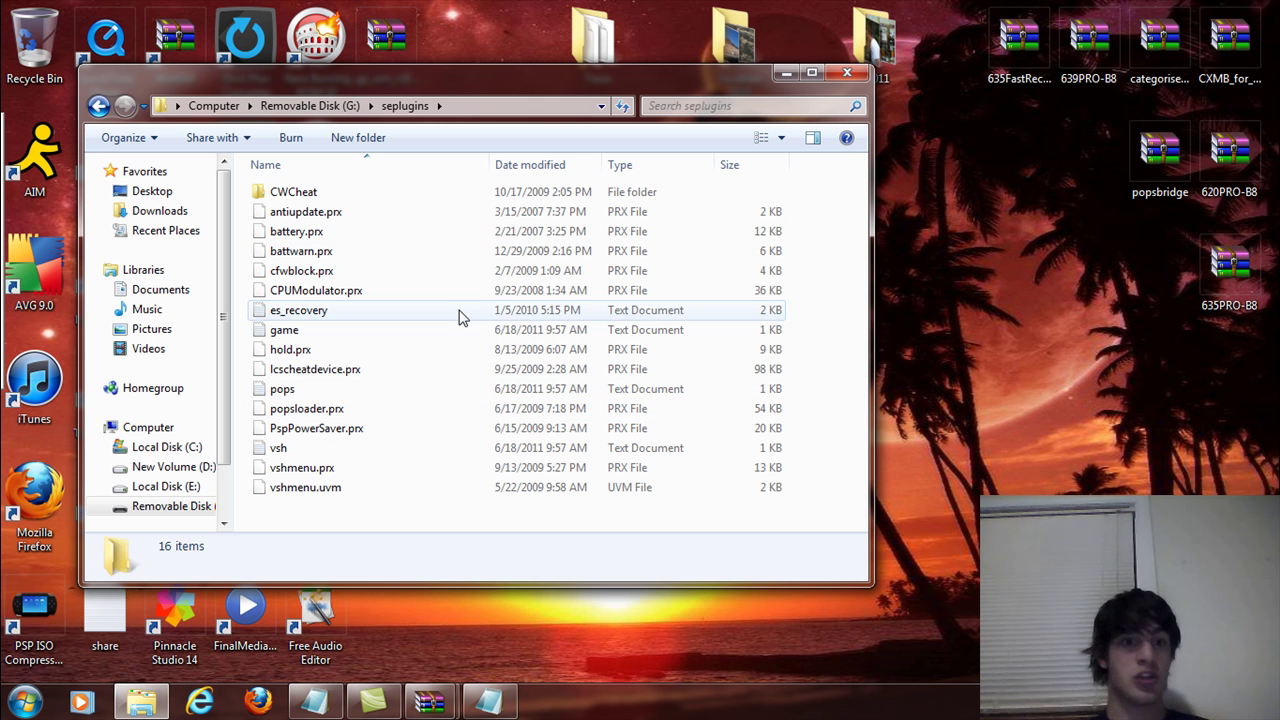
mouse_move(447, 703)
mouse_move(494, 617)
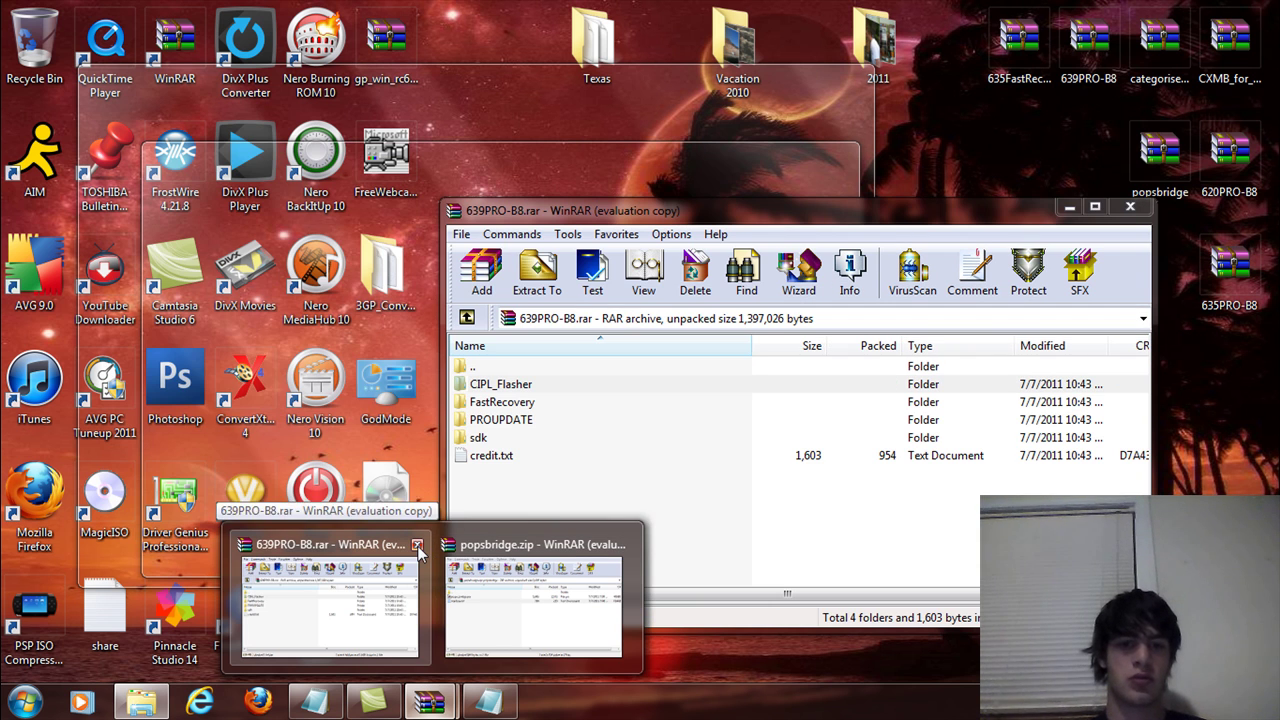
click(417, 545)
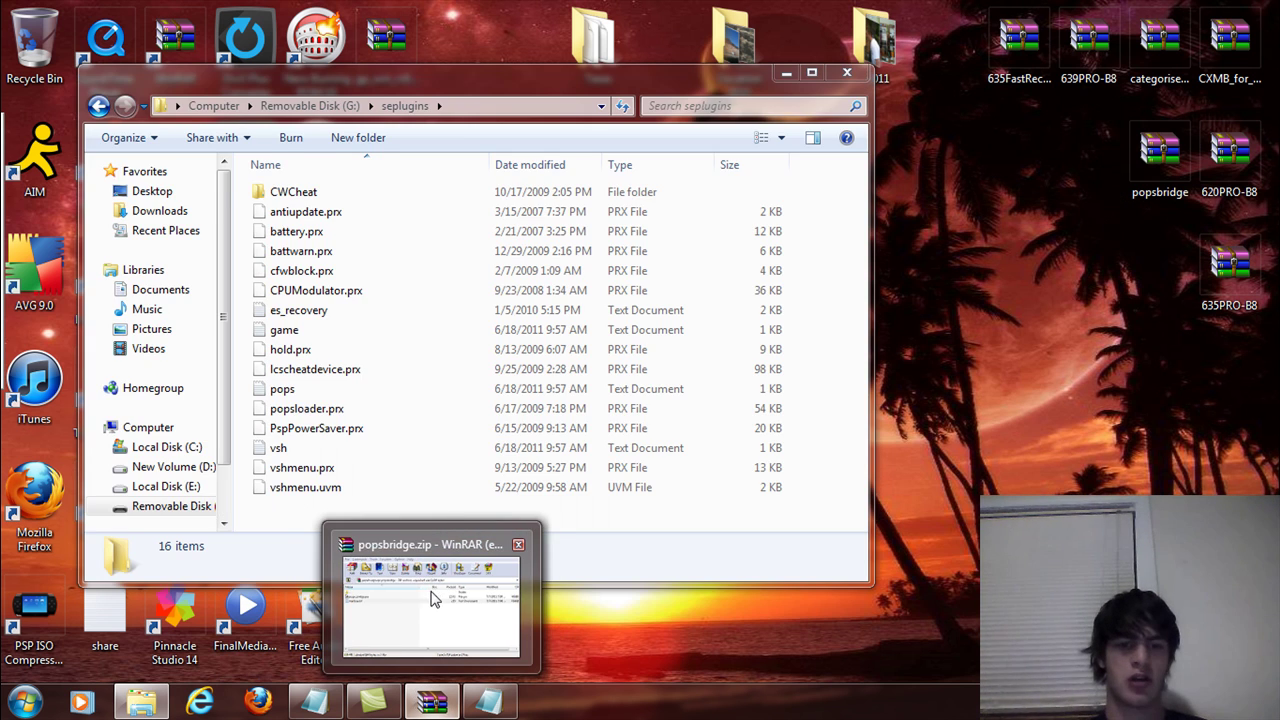
click(430, 598)
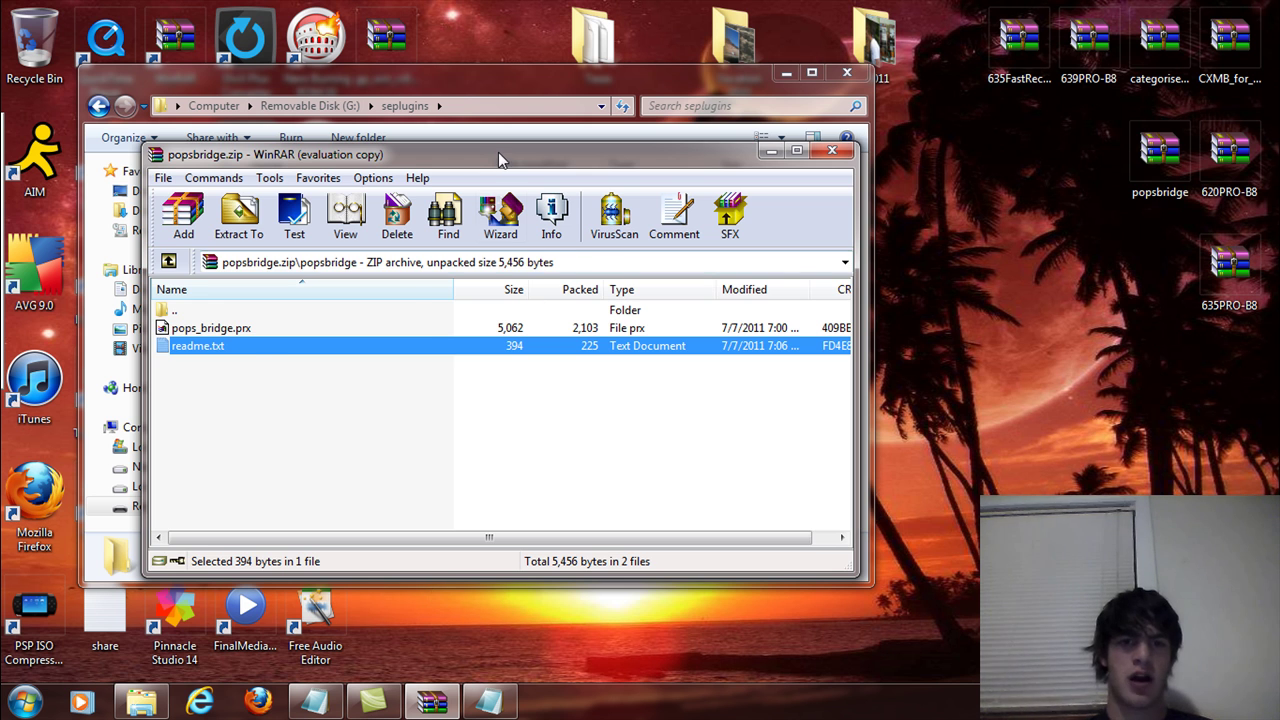
drag(498, 152, 896, 149)
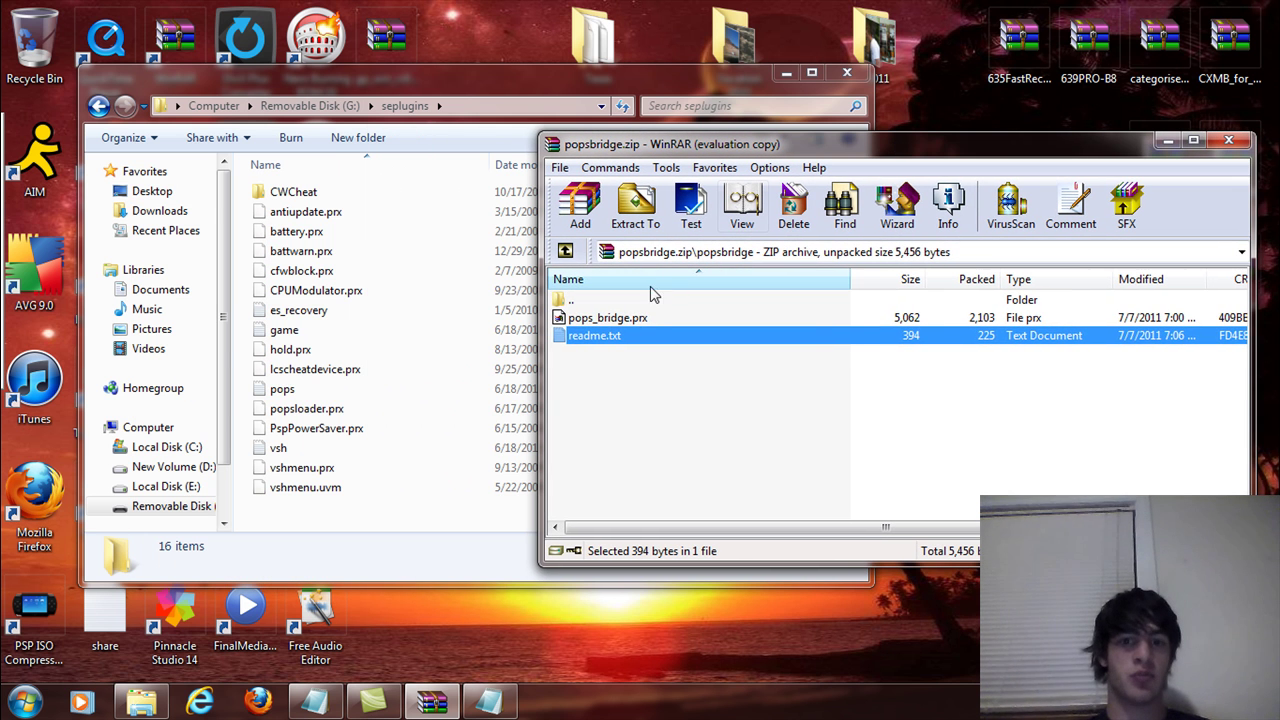
click(638, 321)
drag(638, 322, 406, 337)
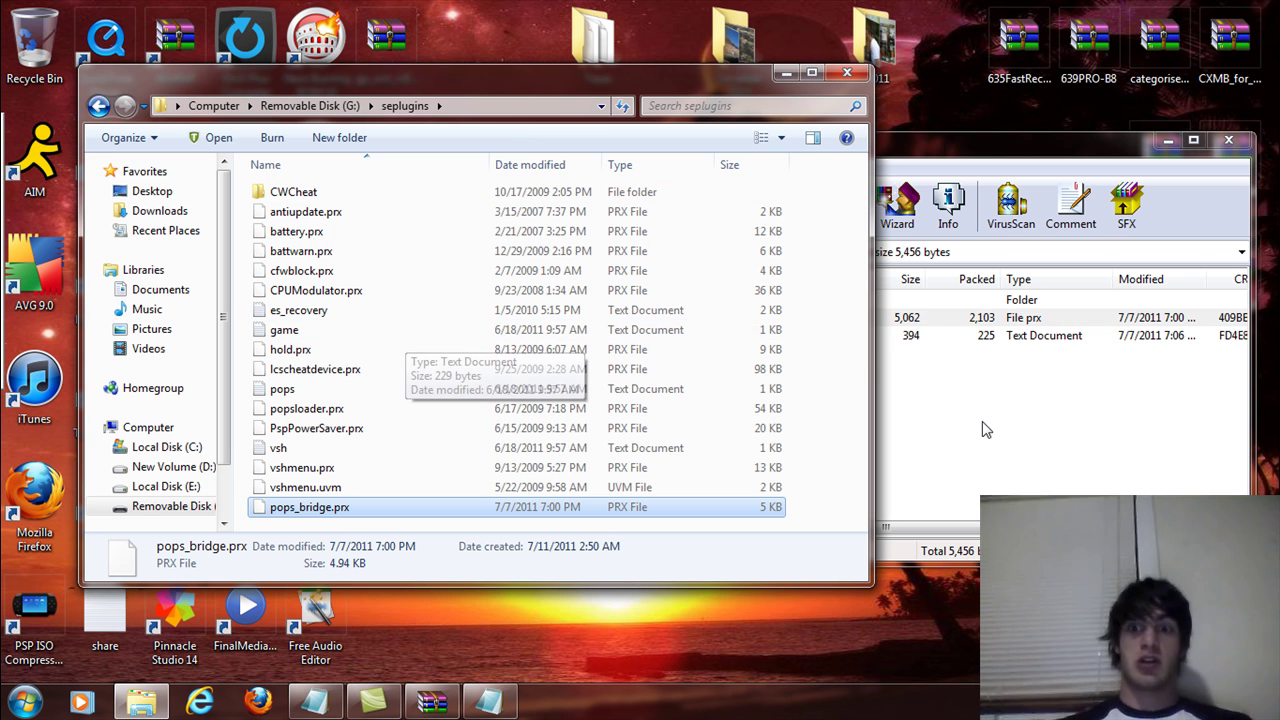
Copy the plugin path line "ms0:/seplugins/pops_bridge.prx 1" from the archive's readme.txt
click(1033, 418)
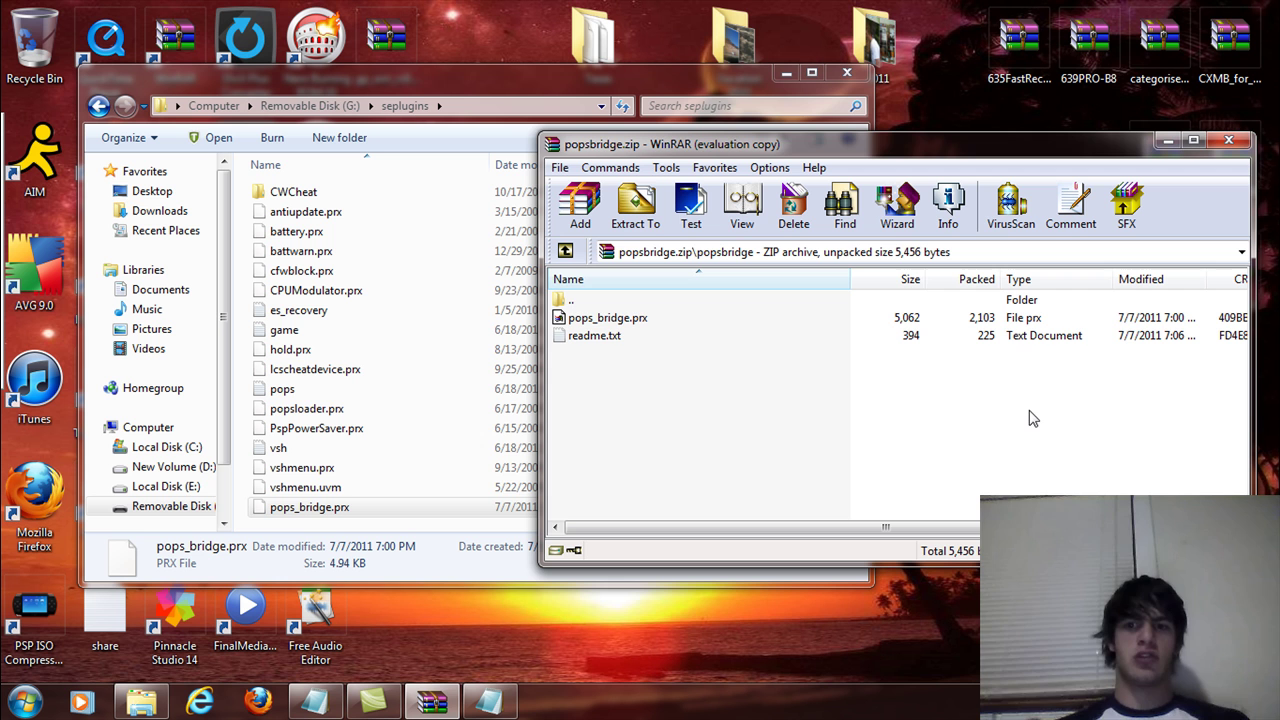
double_click(617, 338)
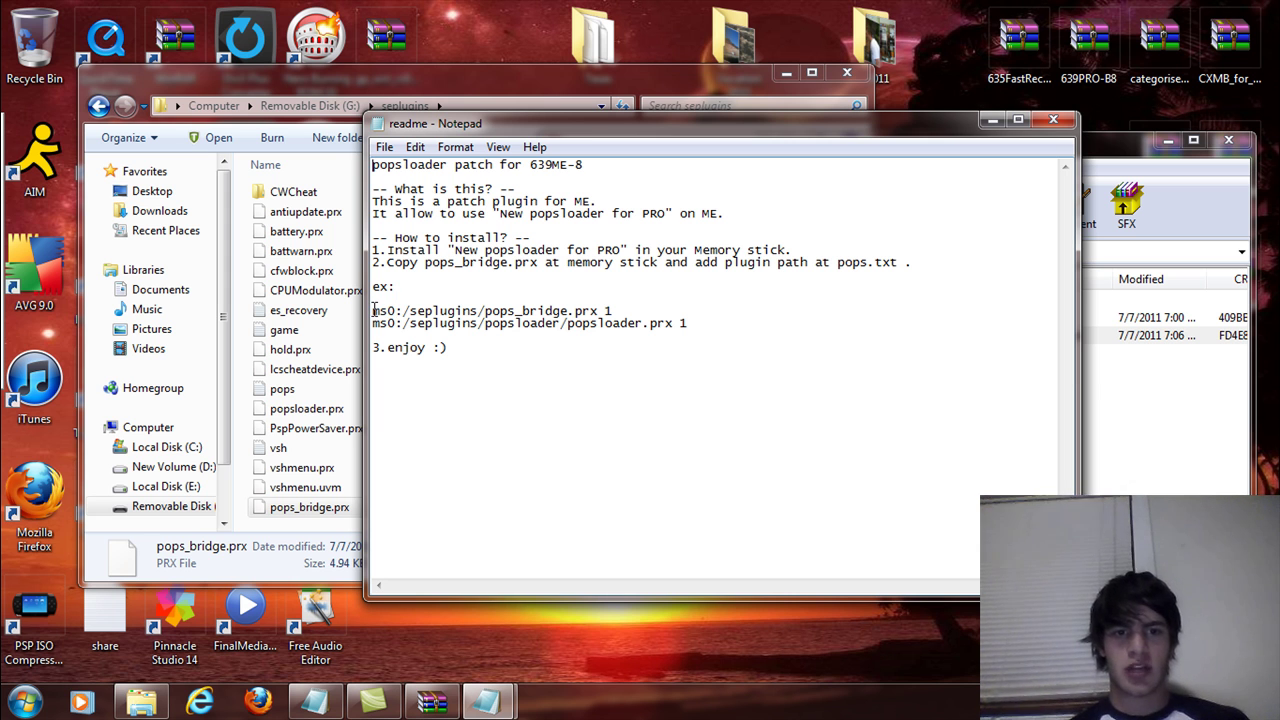
drag(374, 310, 525, 307)
click(578, 306)
click(612, 308)
key(shift+Home)
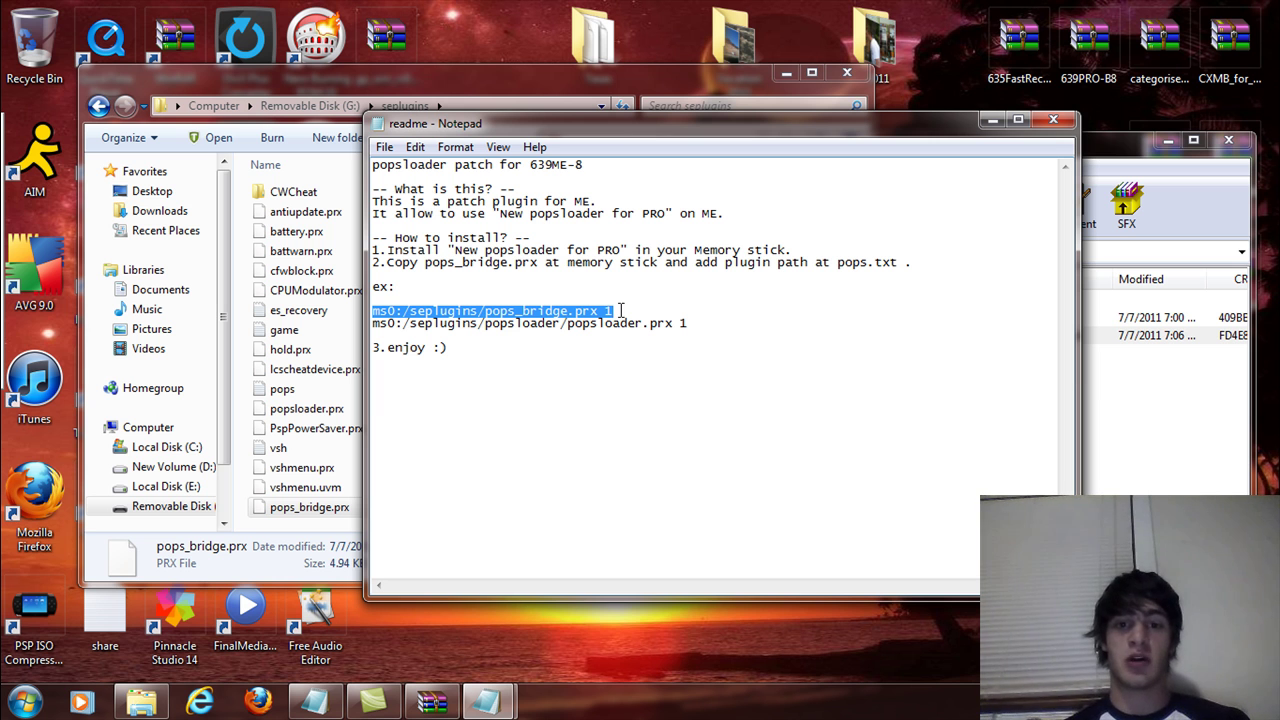
right_click(585, 312)
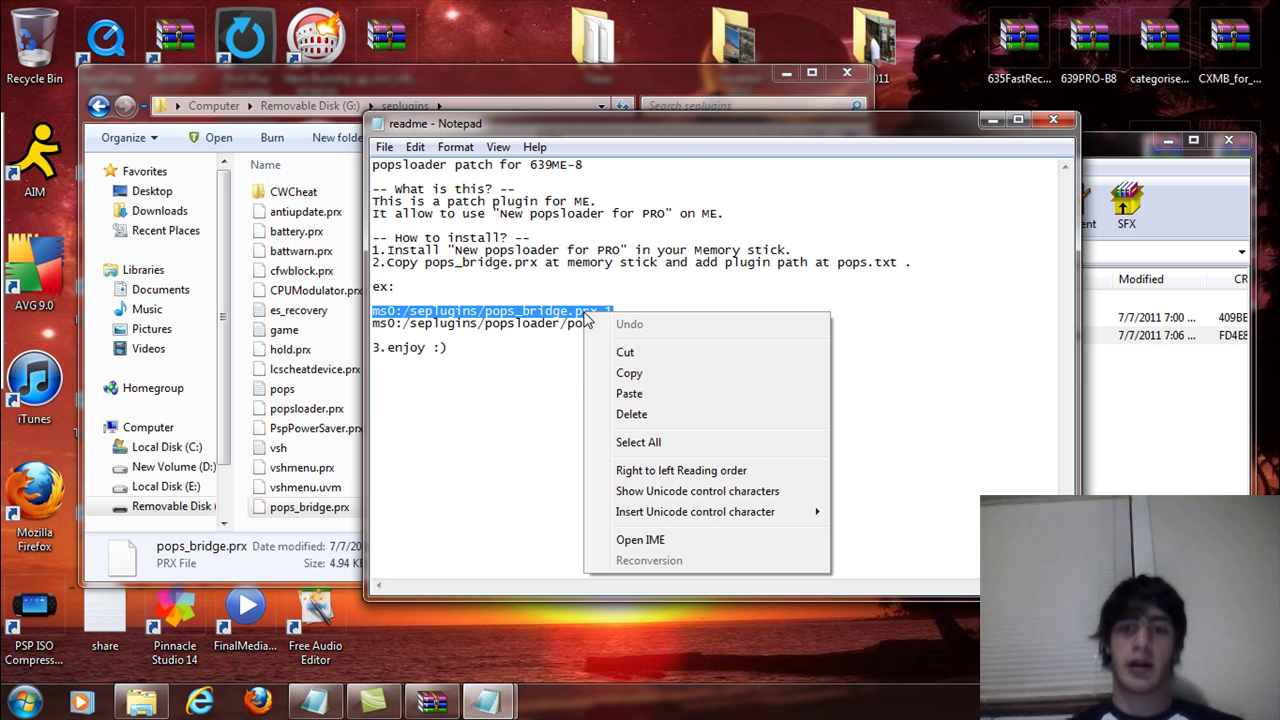
click(628, 375)
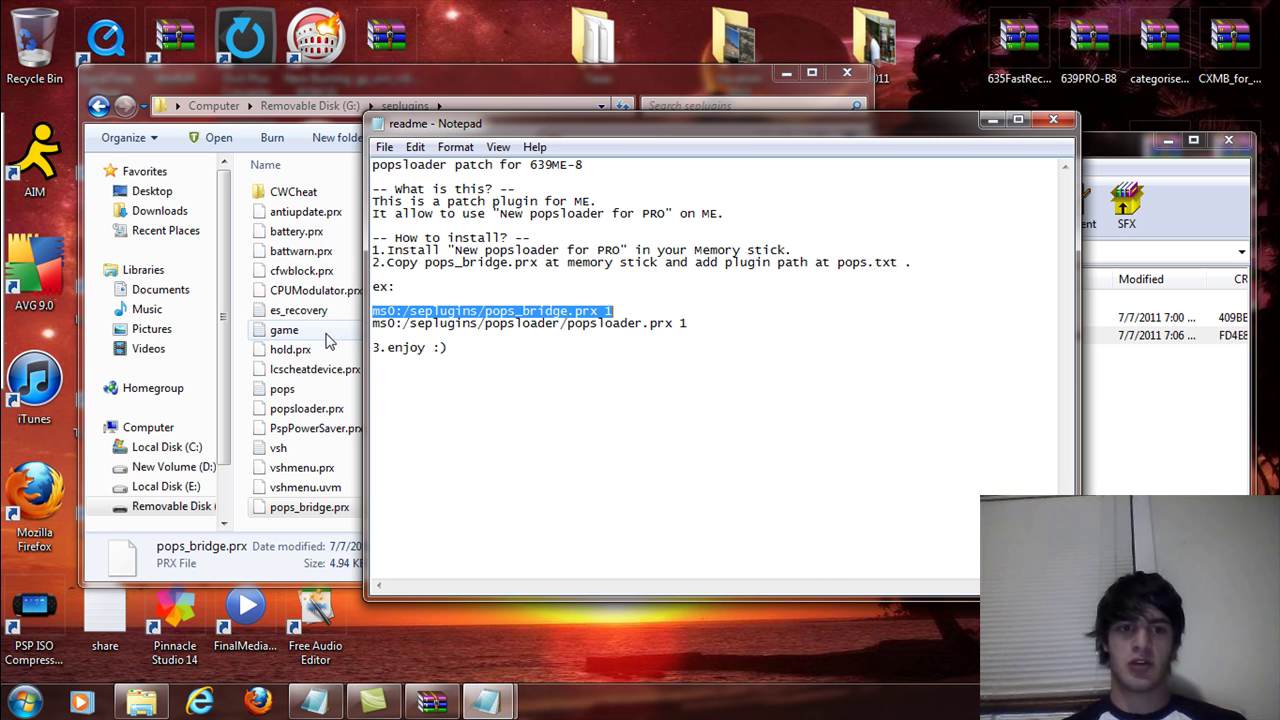
Add the copied line "ms0:/seplugins/pops_bridge.prx 1" at the end of the pops text file in seplugins
double_click(290, 392)
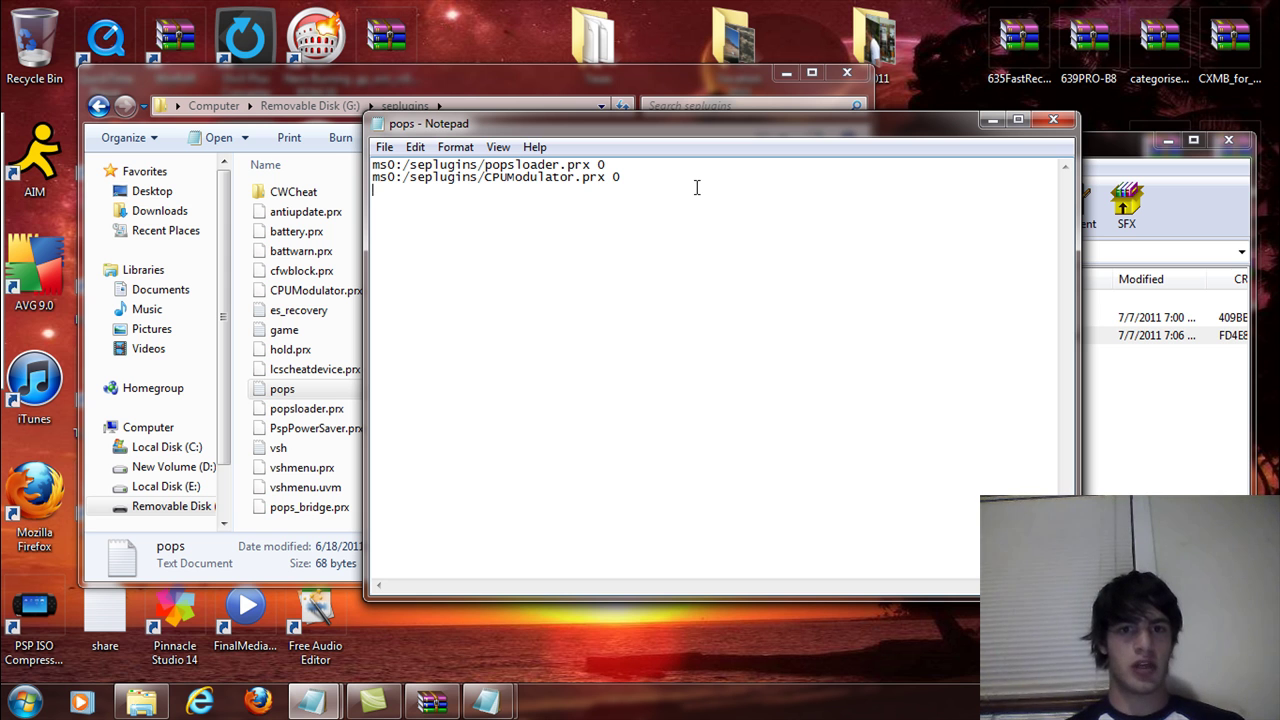
key(ctrl+v)
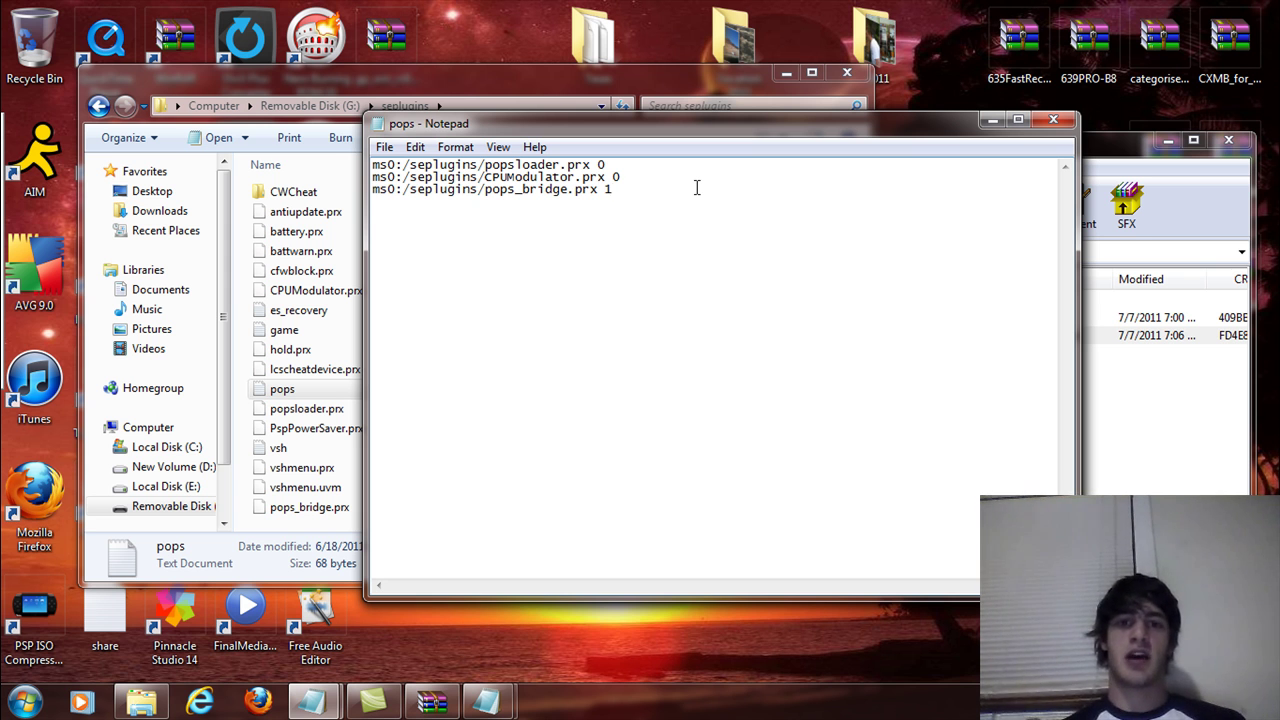
right_click(671, 190)
click(655, 193)
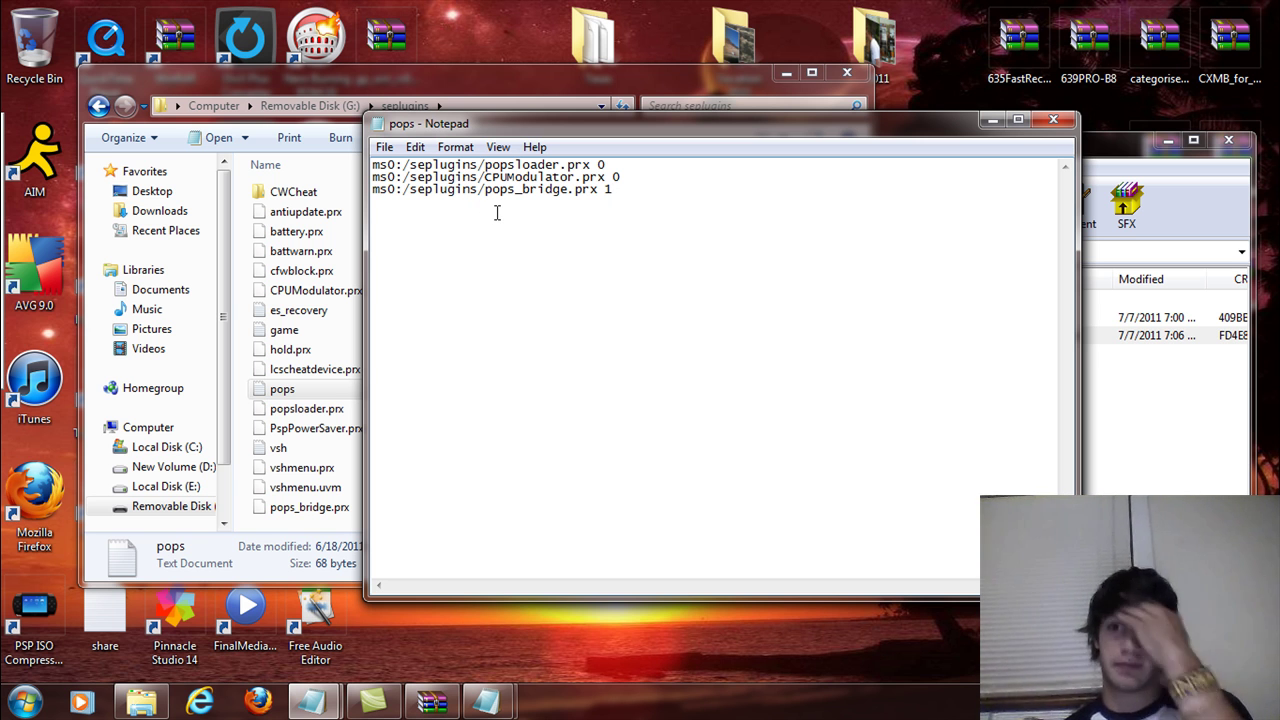
Review the readme's example plugin paths against the entries in the pops text file, and close the readme
click(1107, 165)
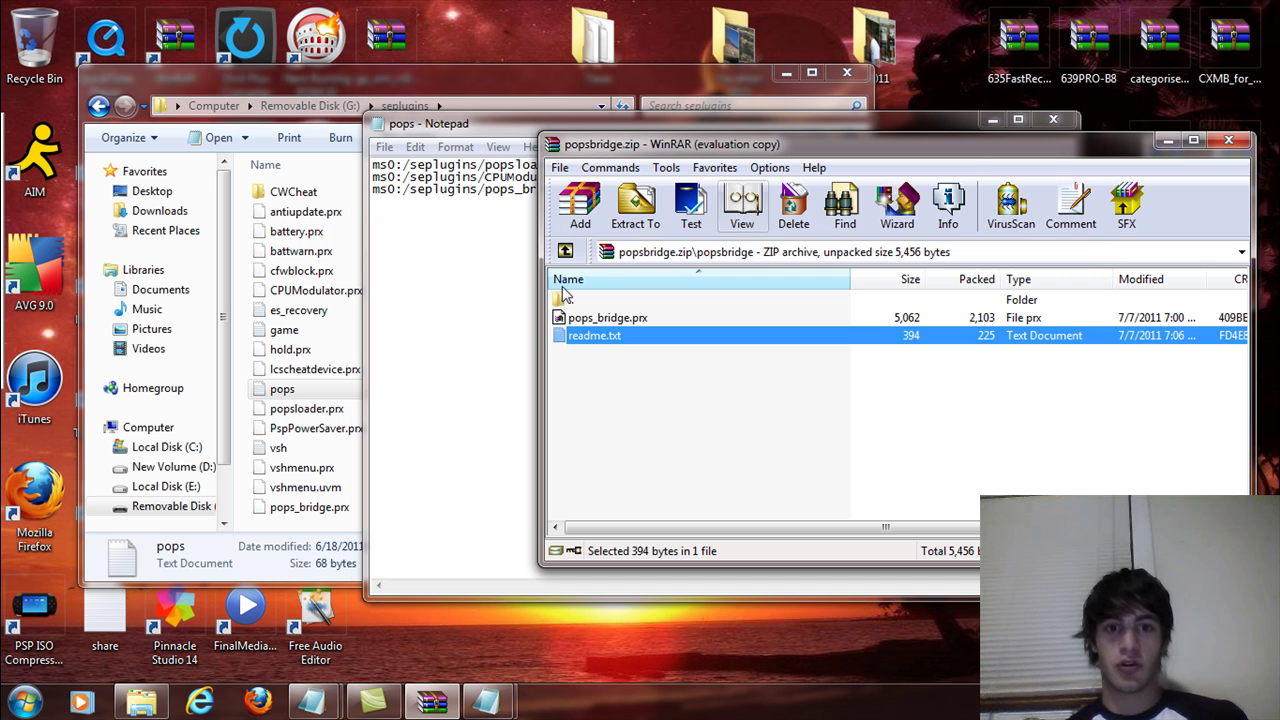
click(474, 280)
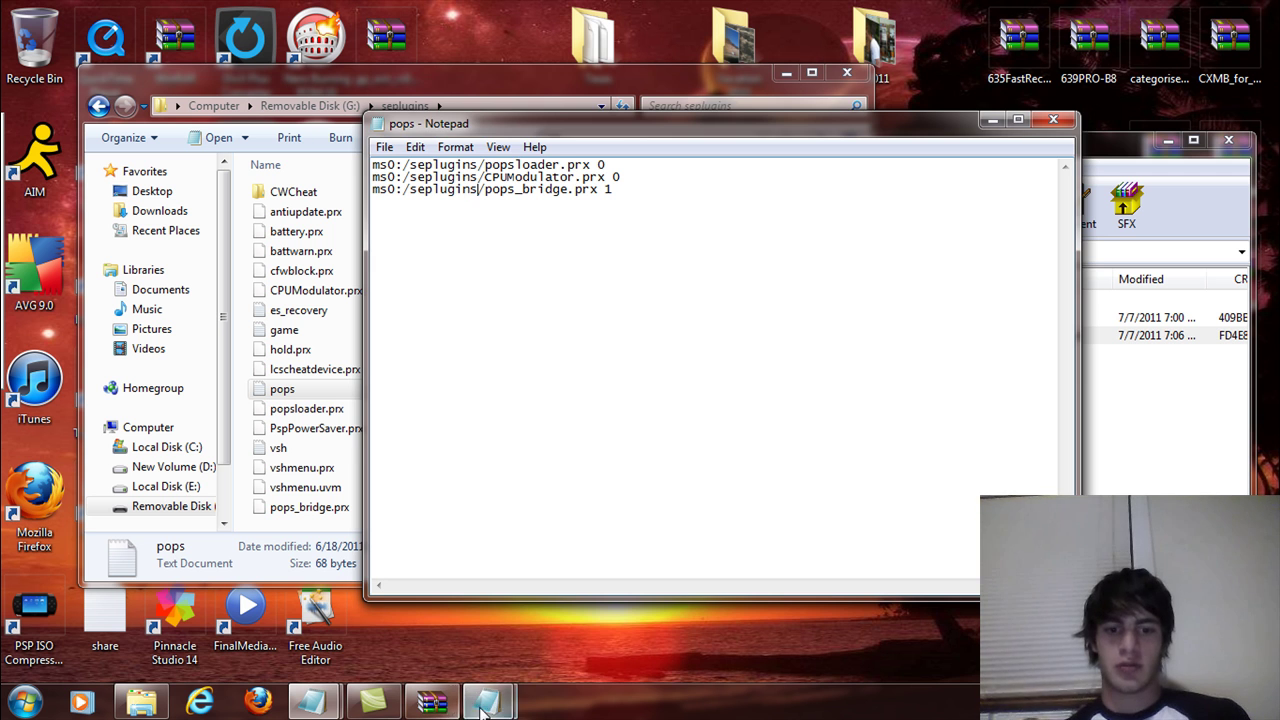
mouse_move(487, 703)
click(640, 620)
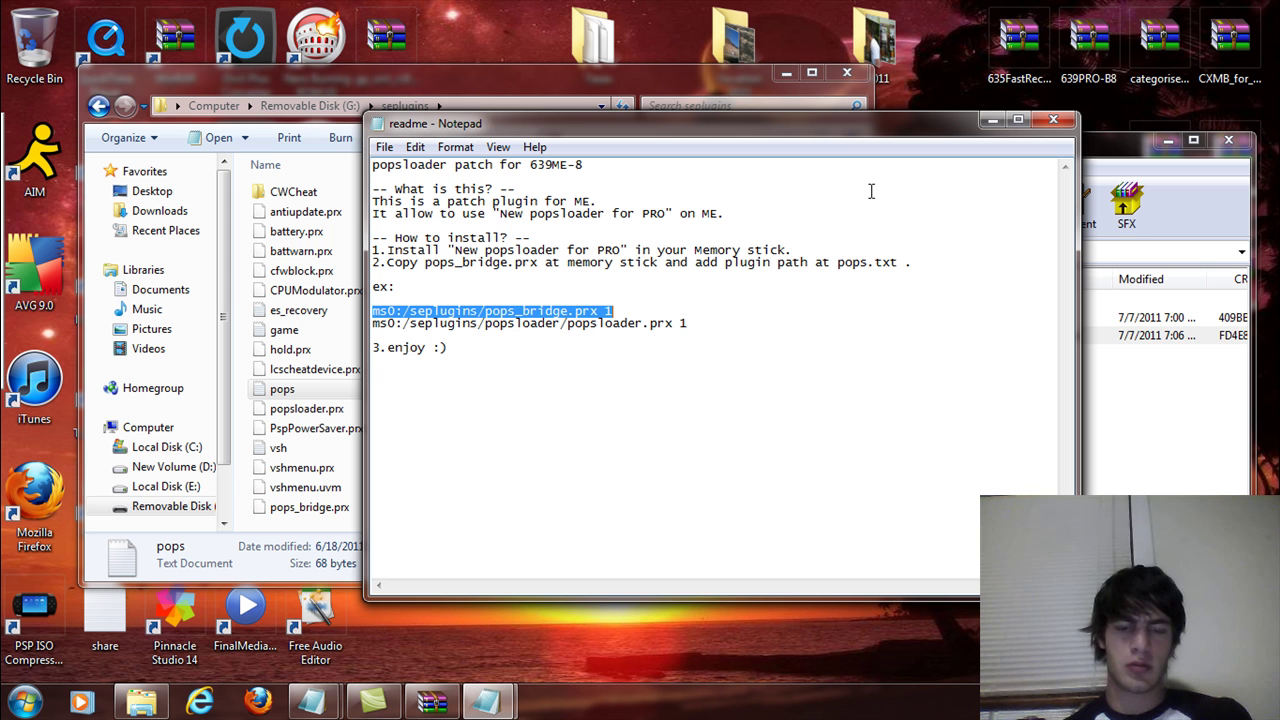
click(1067, 124)
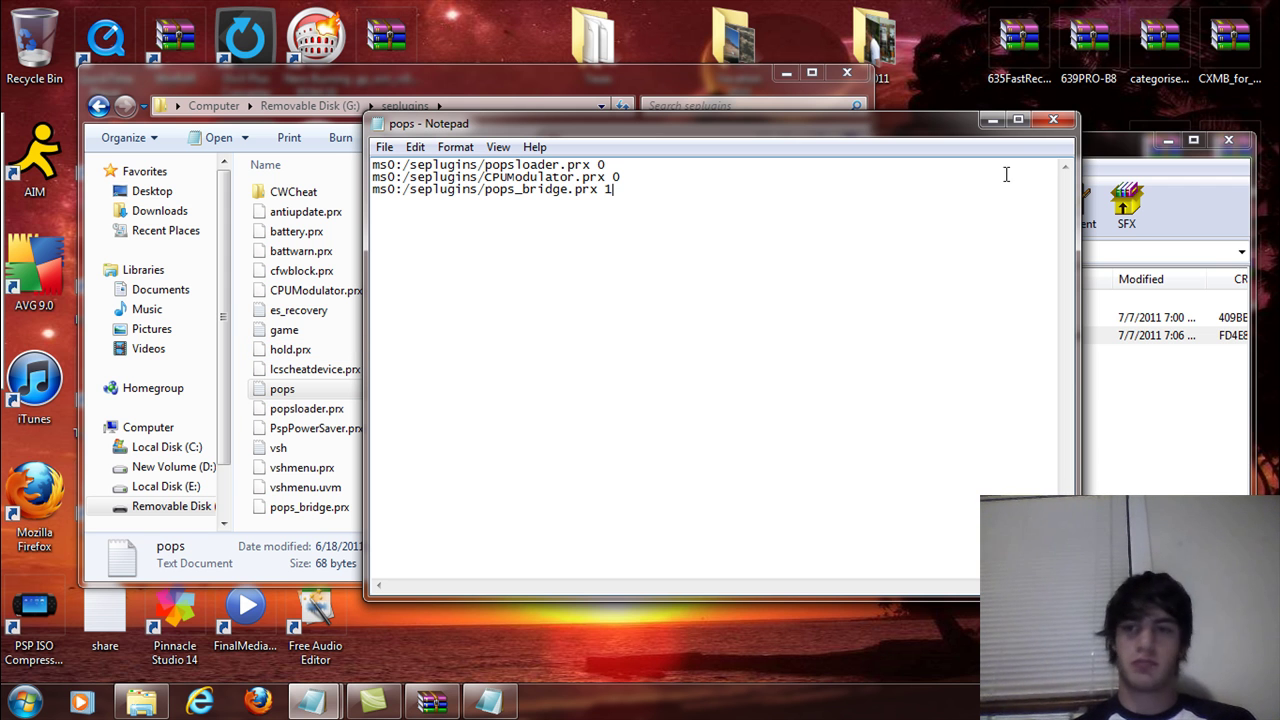
Save the changes to pops.txt on closing it, and close the popsbridge archive and the seplugins folder window
click(1065, 120)
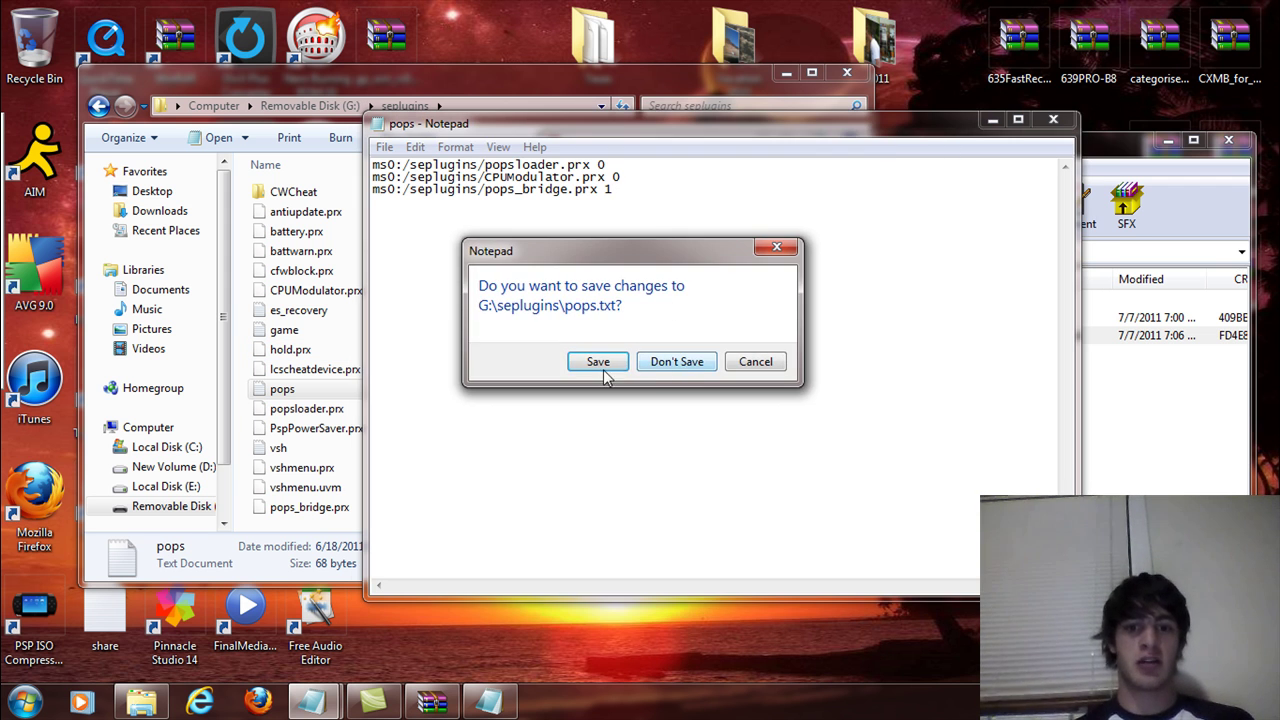
click(598, 362)
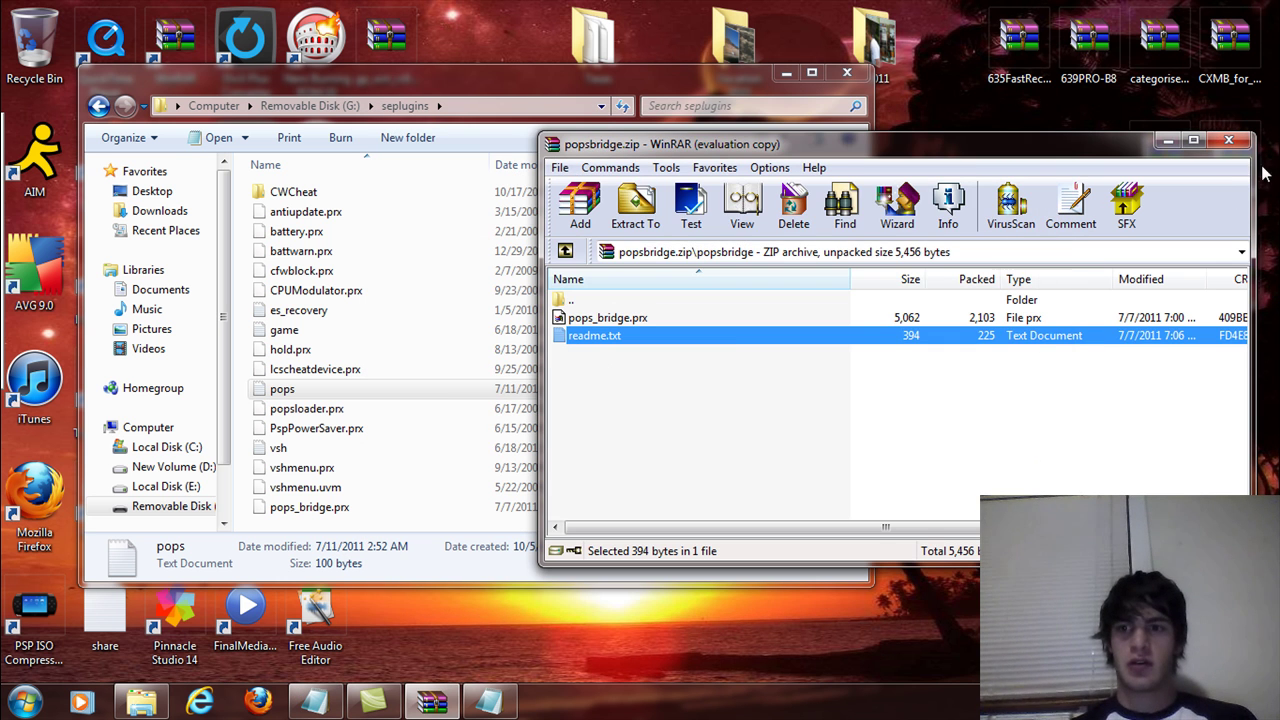
click(1229, 141)
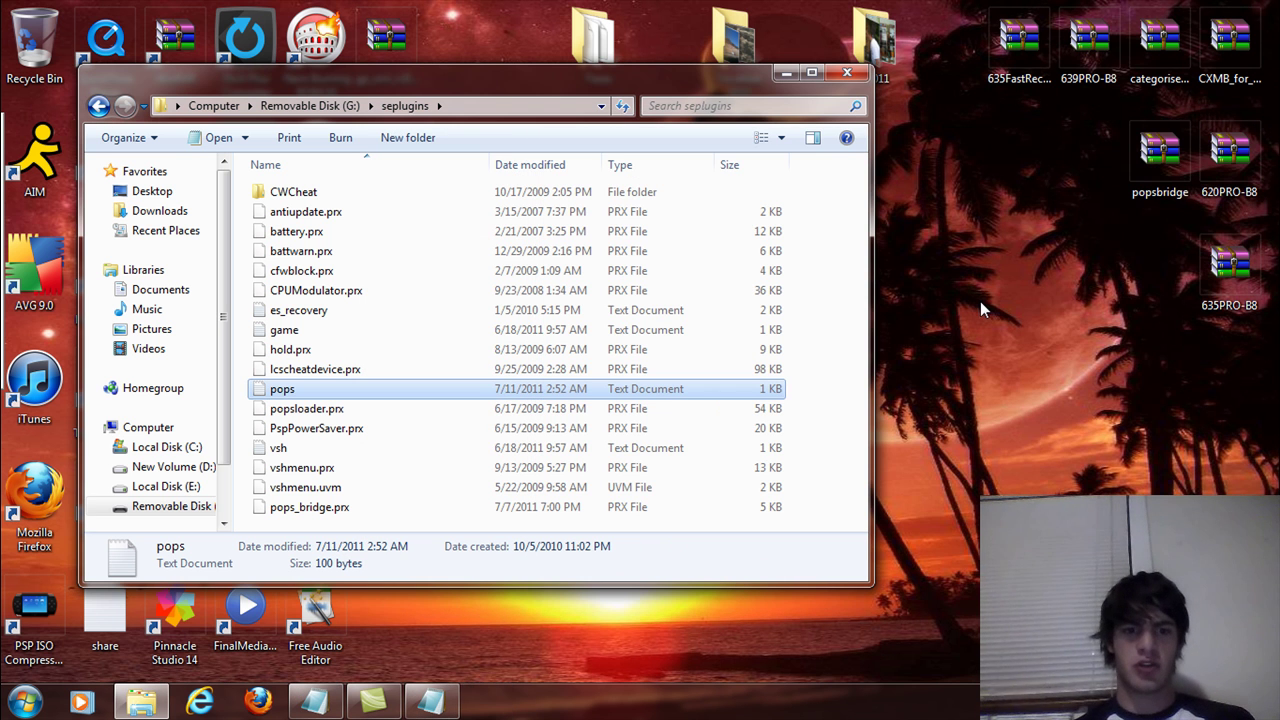
click(847, 73)
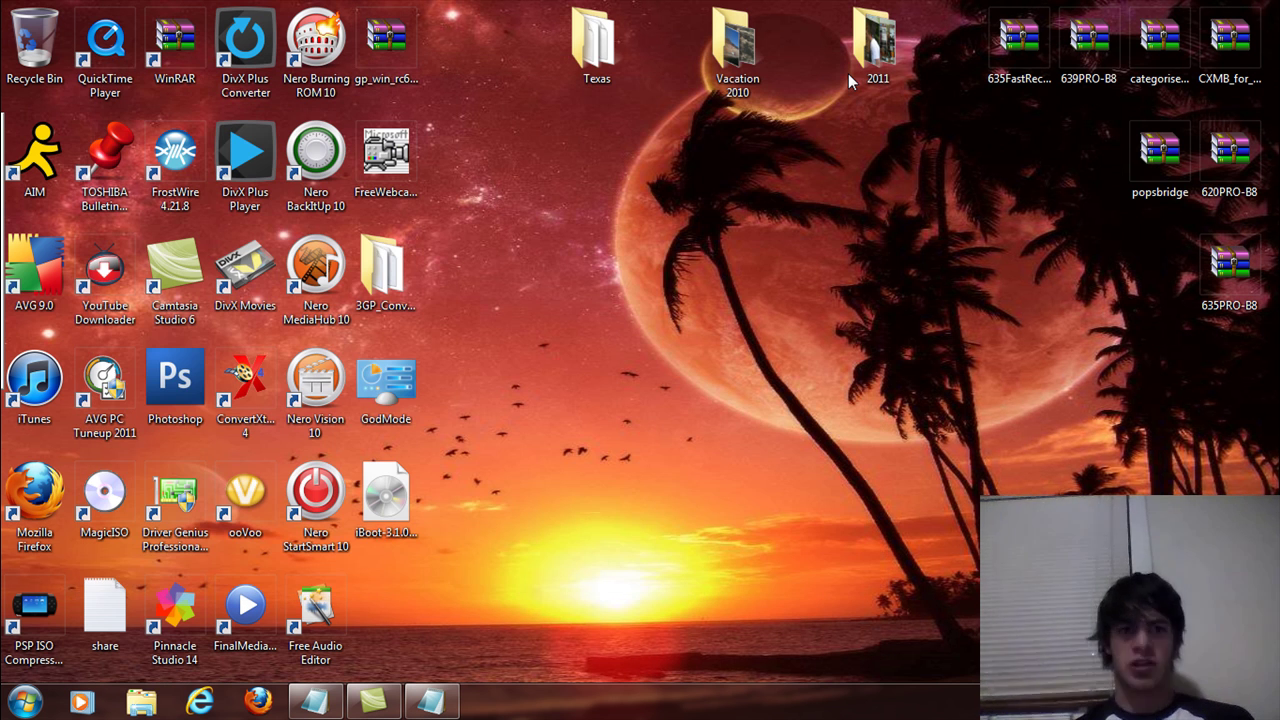